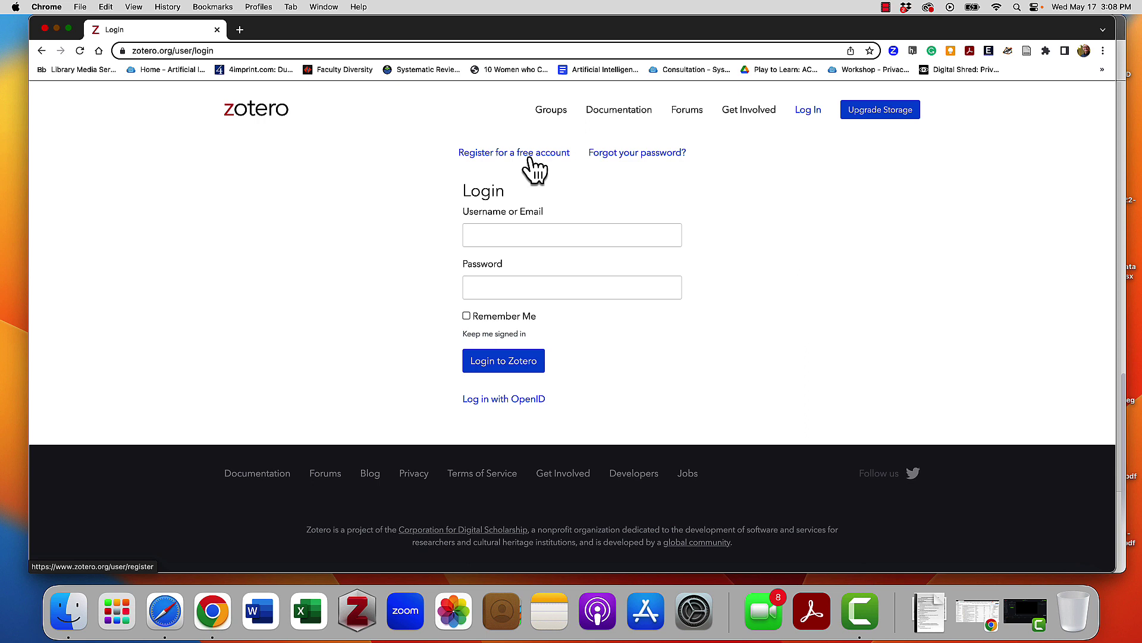
Log in to zotero.org with the saved account e-mail address and the account password.
{"action": "left_click", "coordinate": [542, 236]}
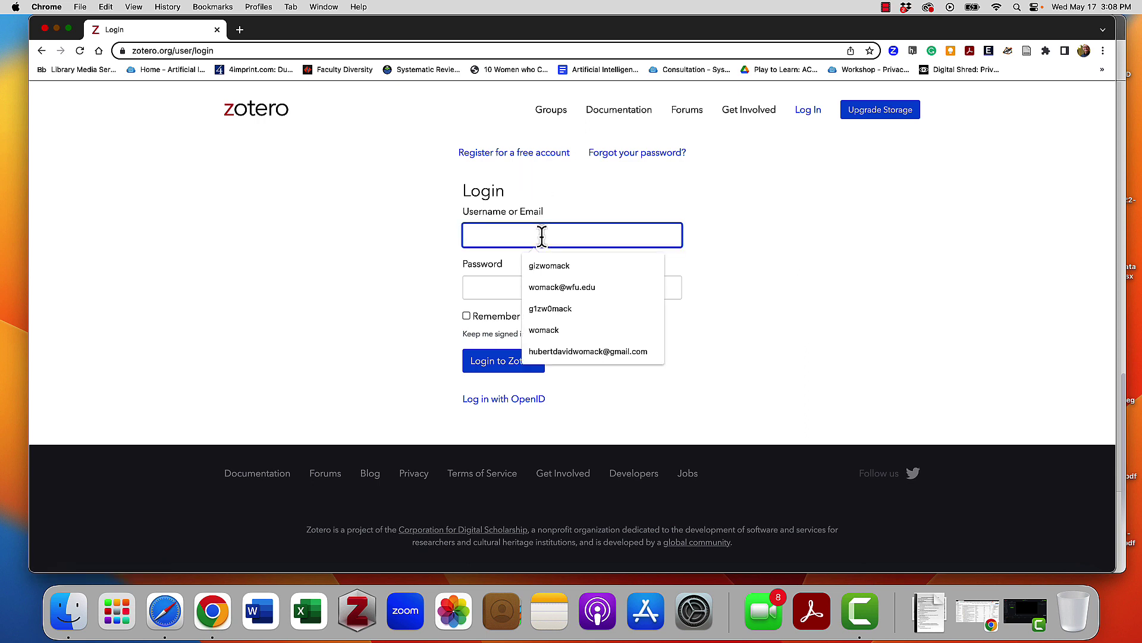
{"action": "left_click", "coordinate": [554, 289]}
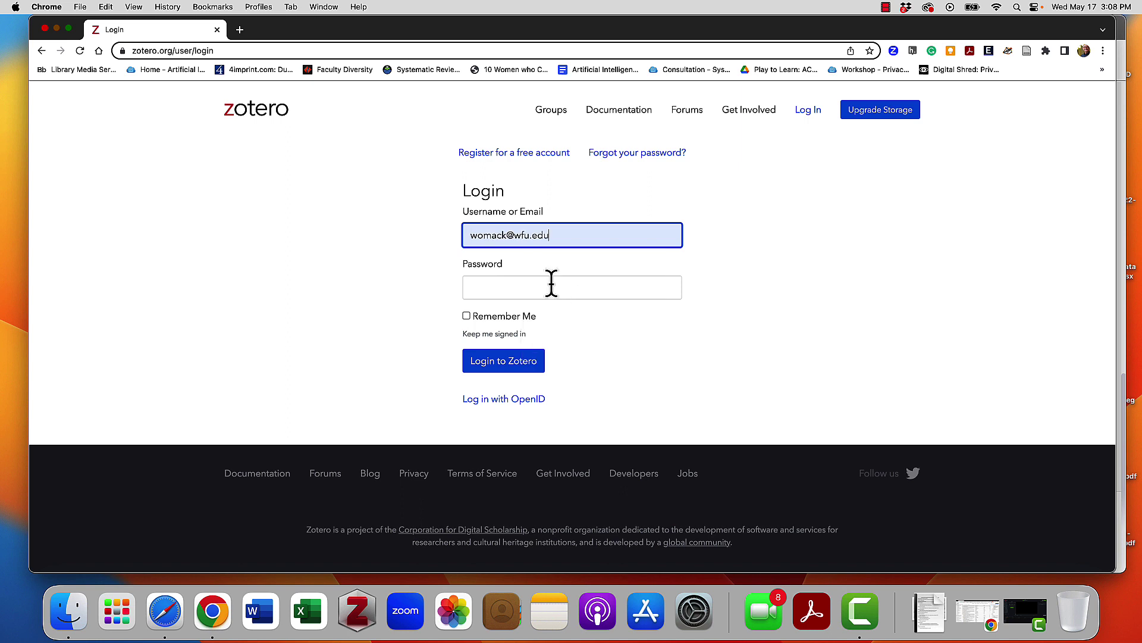
{"action": "left_click", "coordinate": [540, 287]}
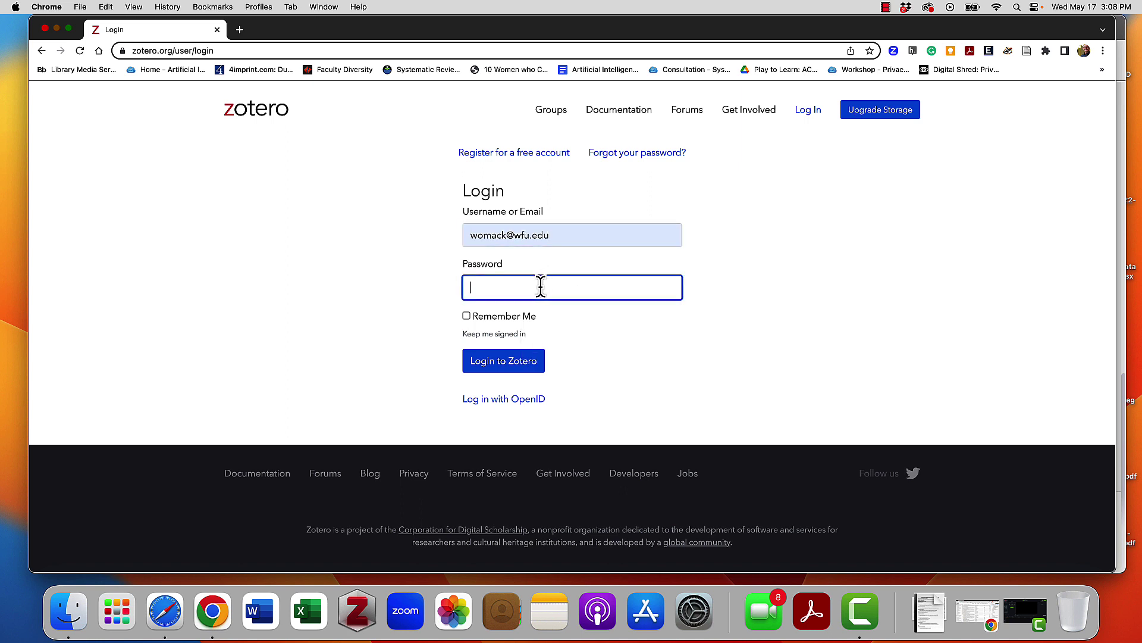
{"action": "type", "text": "***********"}
{"action": "key", "text": "Return"}
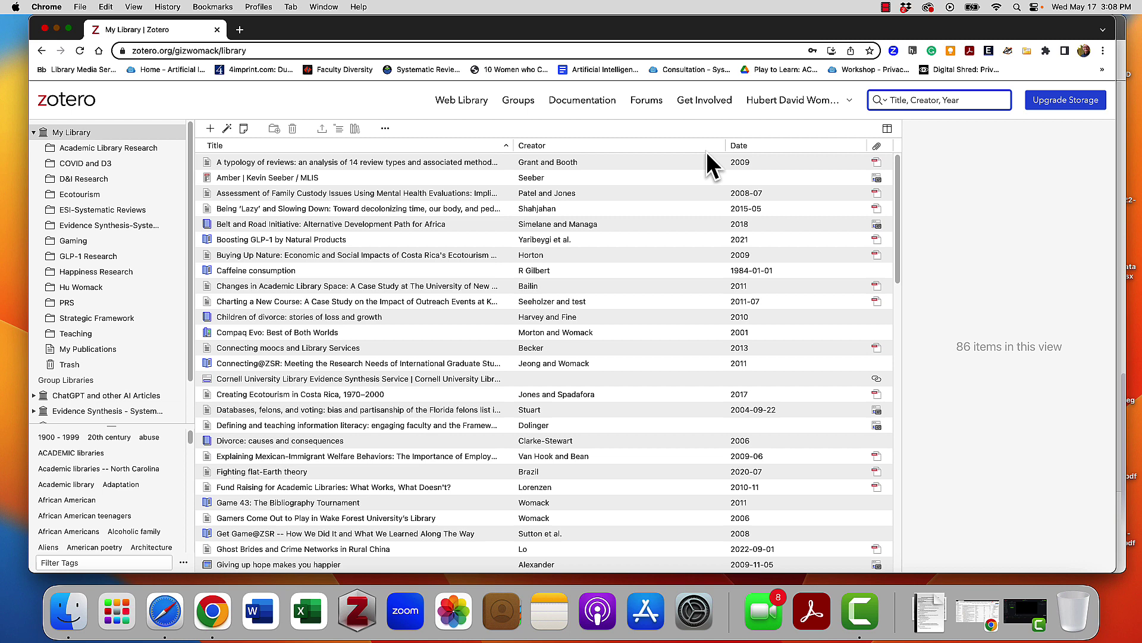
Open Settings from the account menu and review the Account page's password and e-mail fields.
{"action": "left_click", "coordinate": [812, 103]}
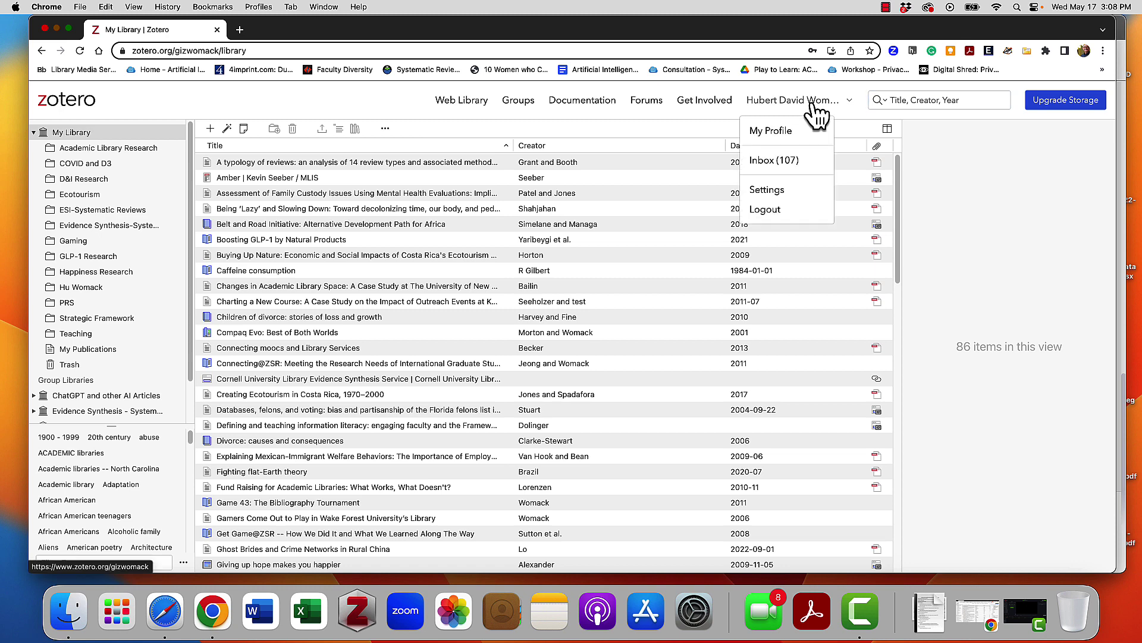
{"action": "left_click", "coordinate": [770, 190]}
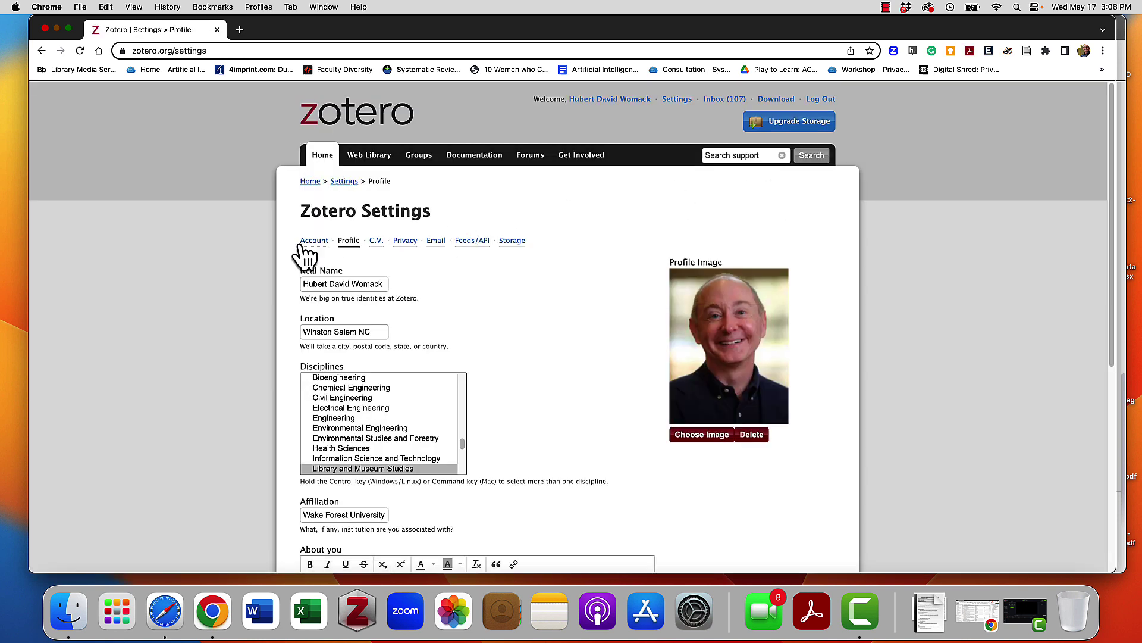
{"action": "left_click", "coordinate": [313, 240]}
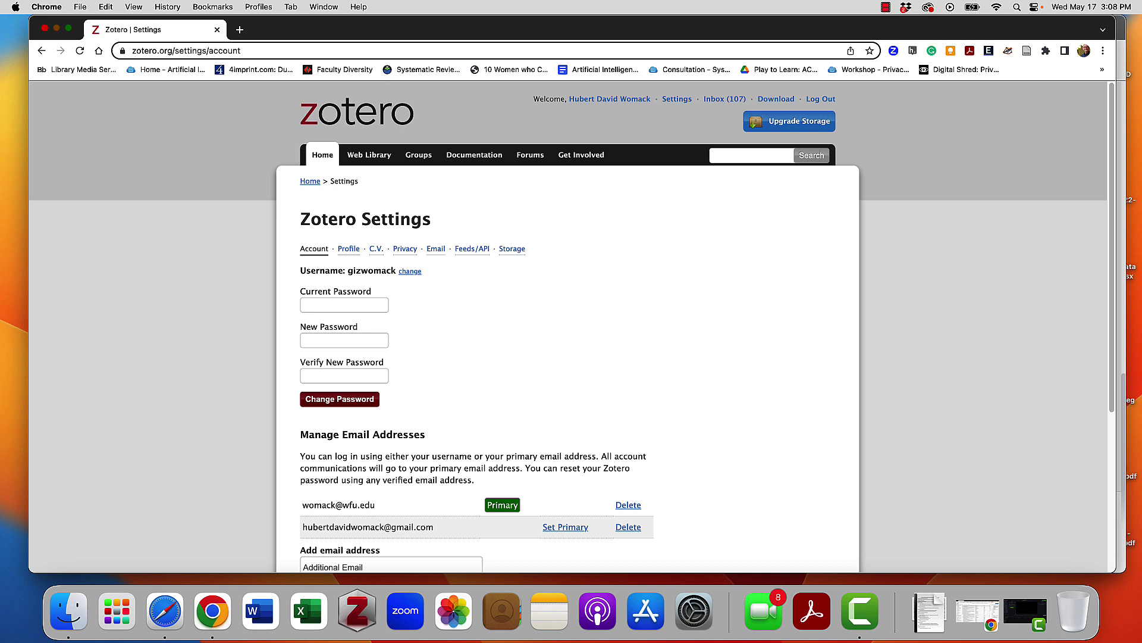
{"action": "scroll", "coordinate": [483, 375], "scroll_direction": "down", "scroll_amount": 5}
{"action": "scroll", "coordinate": [480, 362], "scroll_direction": "down", "scroll_amount": 2}
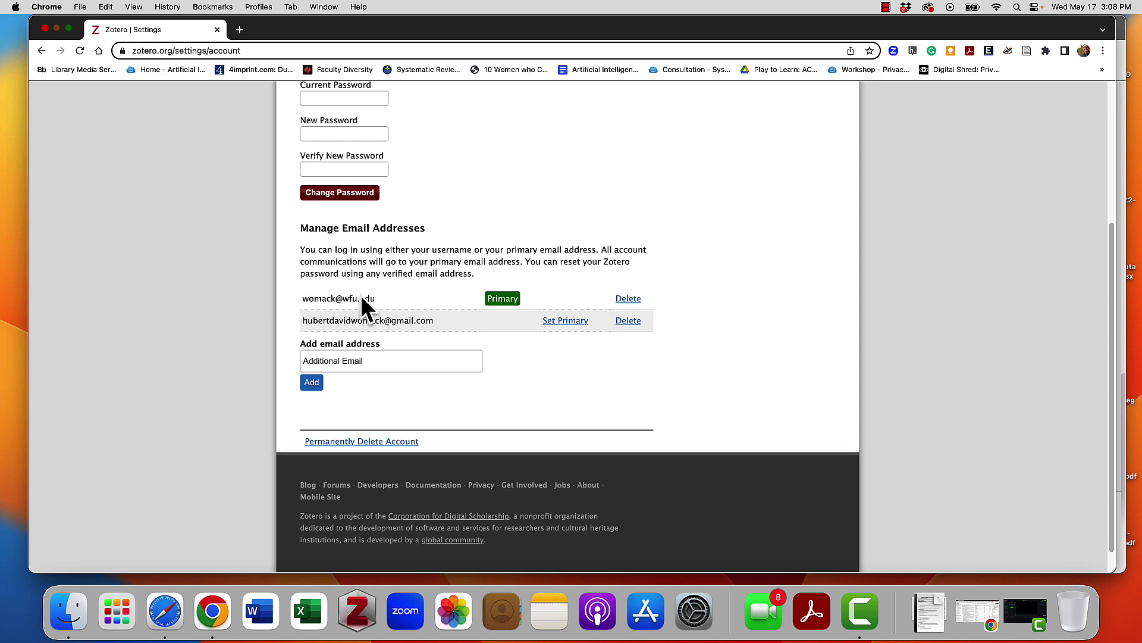
{"action": "scroll", "coordinate": [361, 295], "scroll_direction": "up", "scroll_amount": 5}
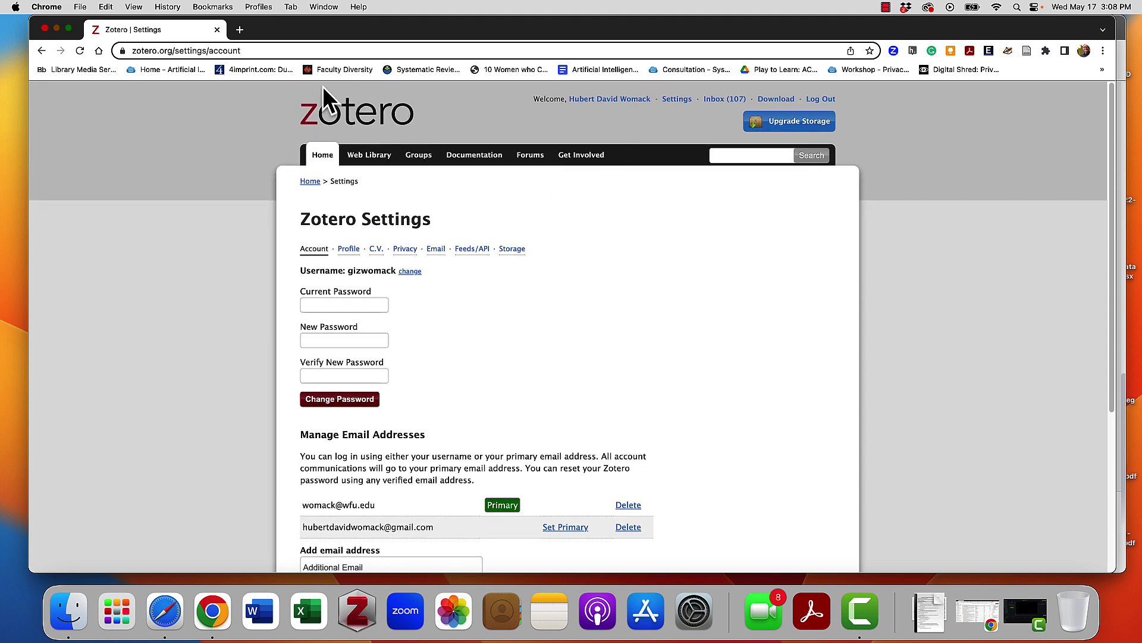
Go to the zotero.org home page, check the Web Library from the account menu, then return home.
{"action": "left_click", "coordinate": [329, 118]}
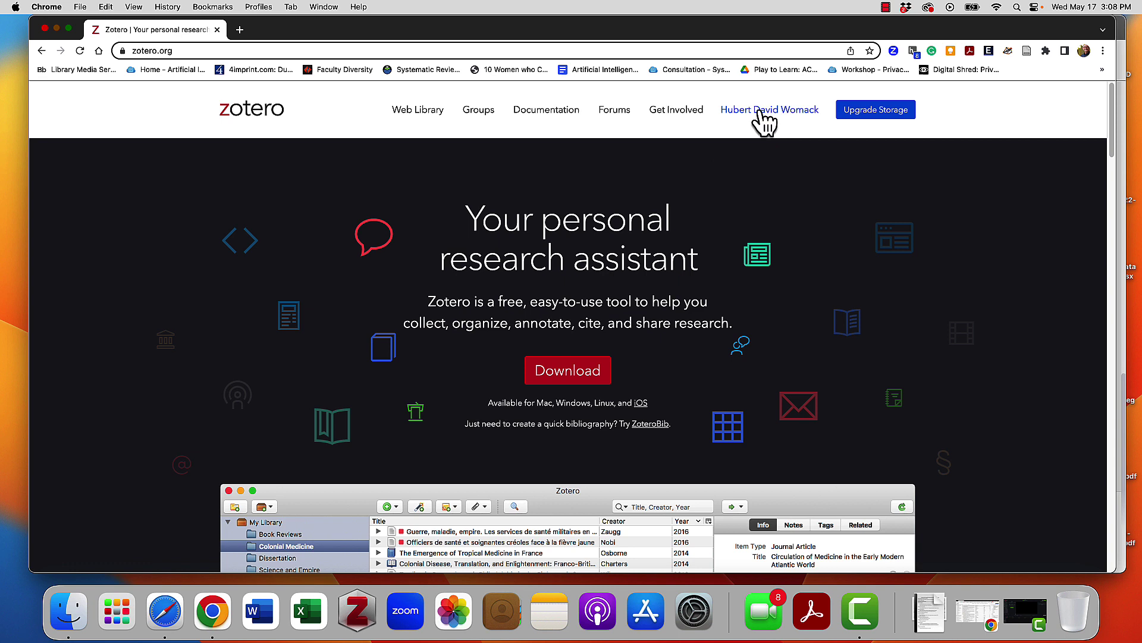
{"action": "left_click", "coordinate": [768, 113]}
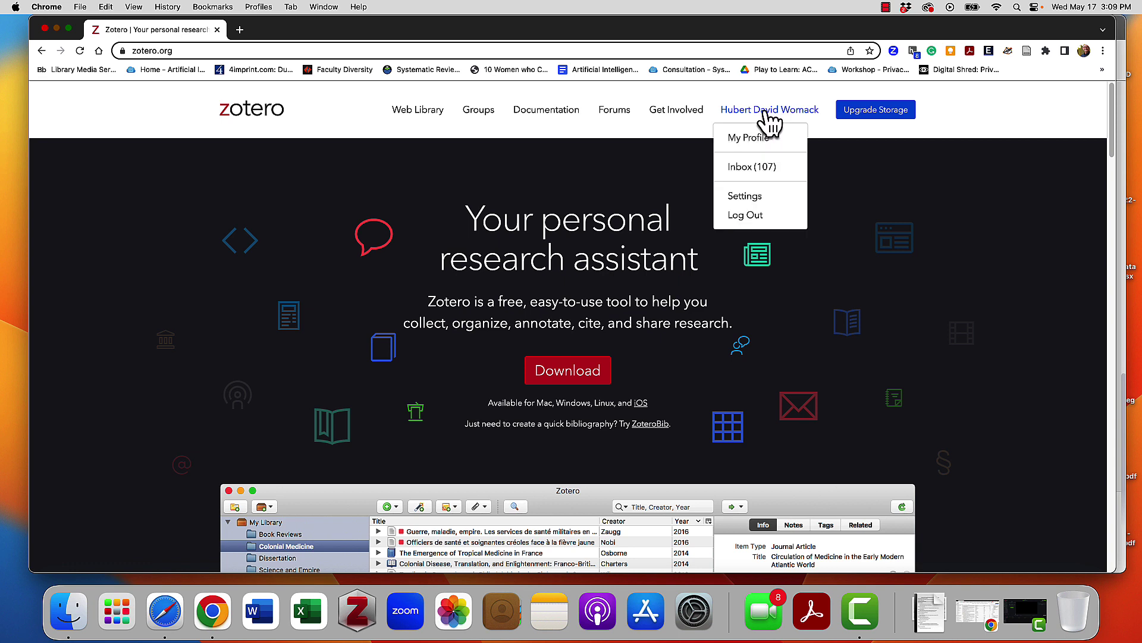
{"action": "left_click", "coordinate": [426, 113]}
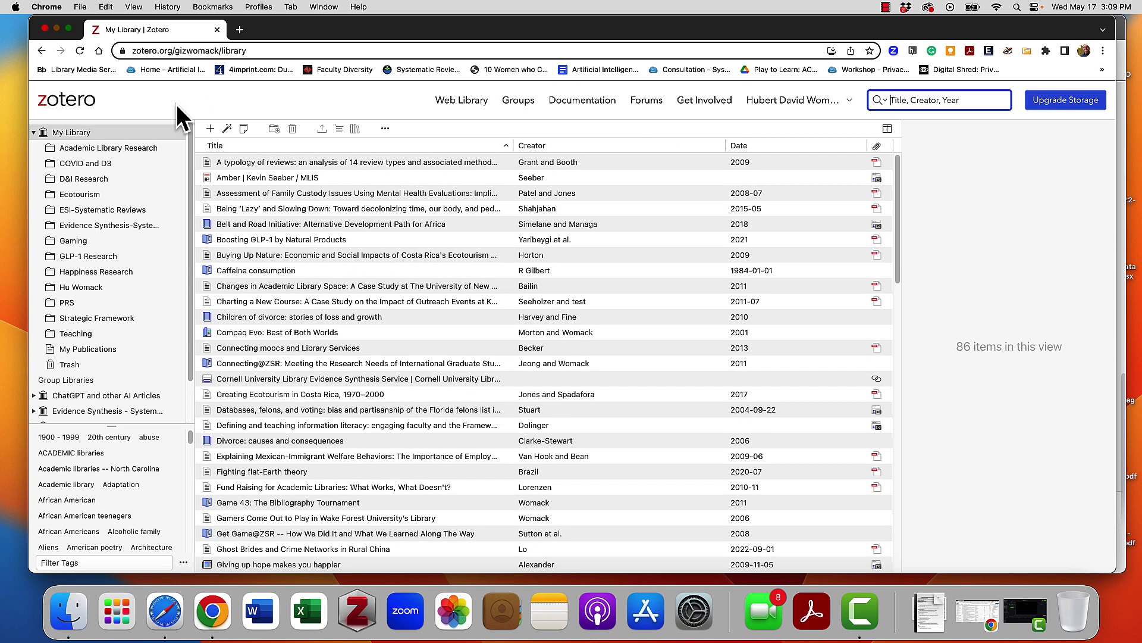
{"action": "left_click", "coordinate": [90, 100]}
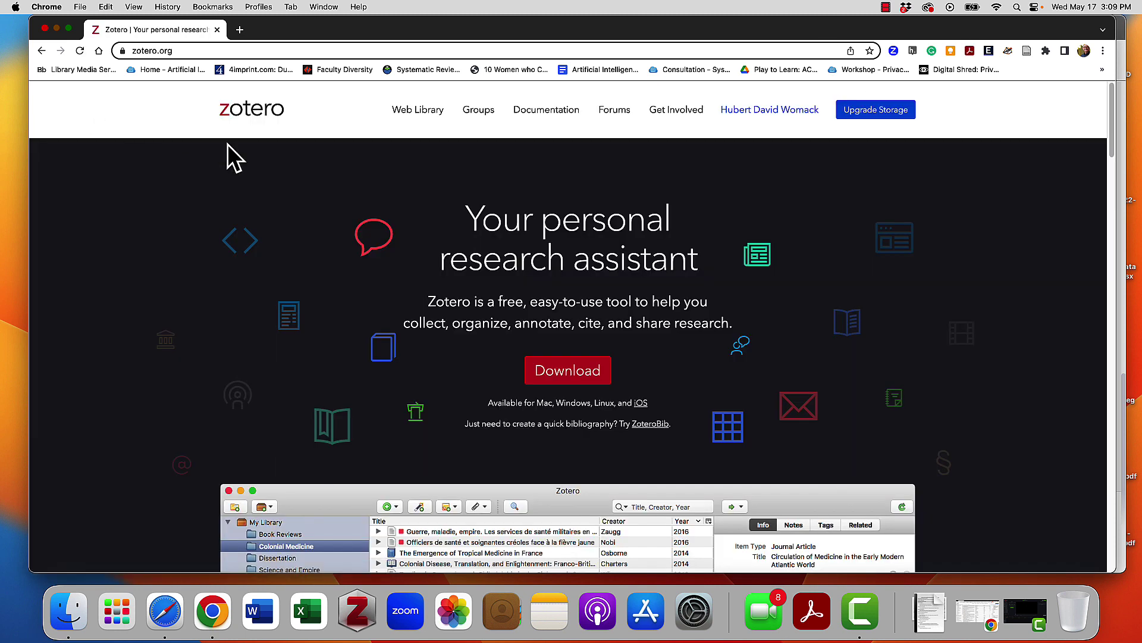
Install the Zotero Connector for Chrome from the zotero.org Download page via the Chrome Web Store.
{"action": "left_click", "coordinate": [563, 373]}
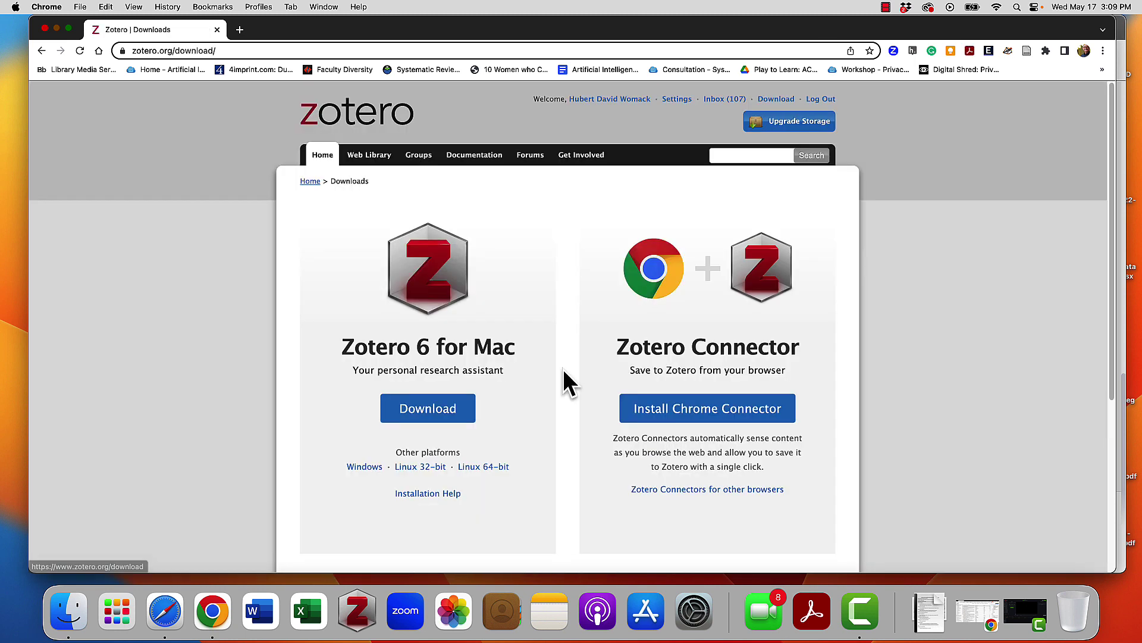
{"action": "left_click", "coordinate": [709, 408]}
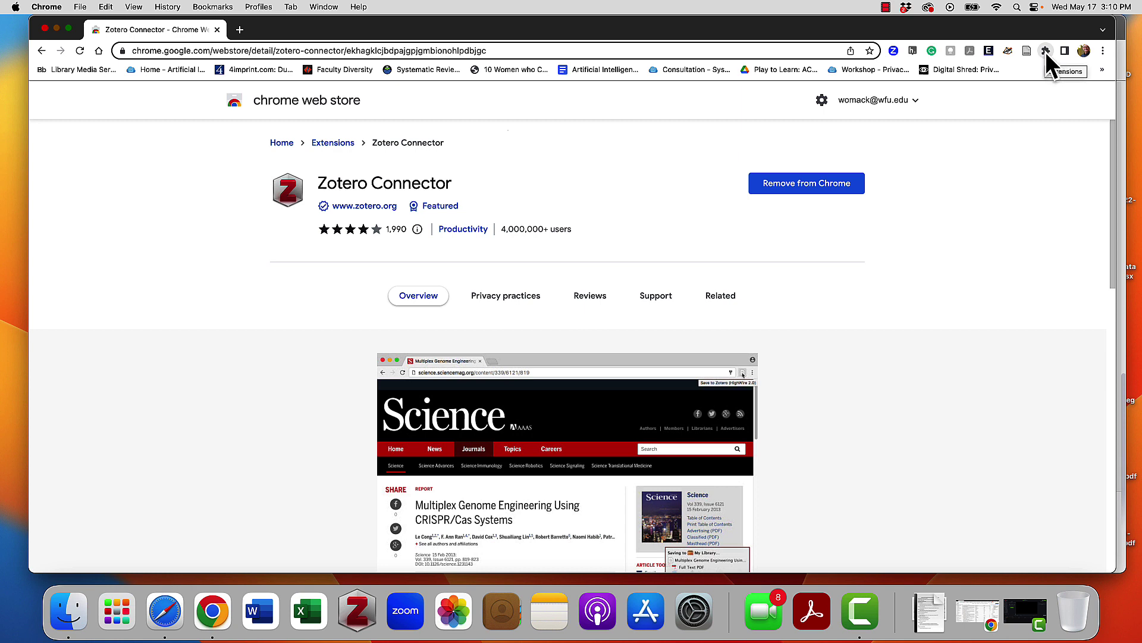
Pin Zotero Connector to the Chrome toolbar from the Extensions panel, then close the panel.
{"action": "left_click", "coordinate": [1046, 51]}
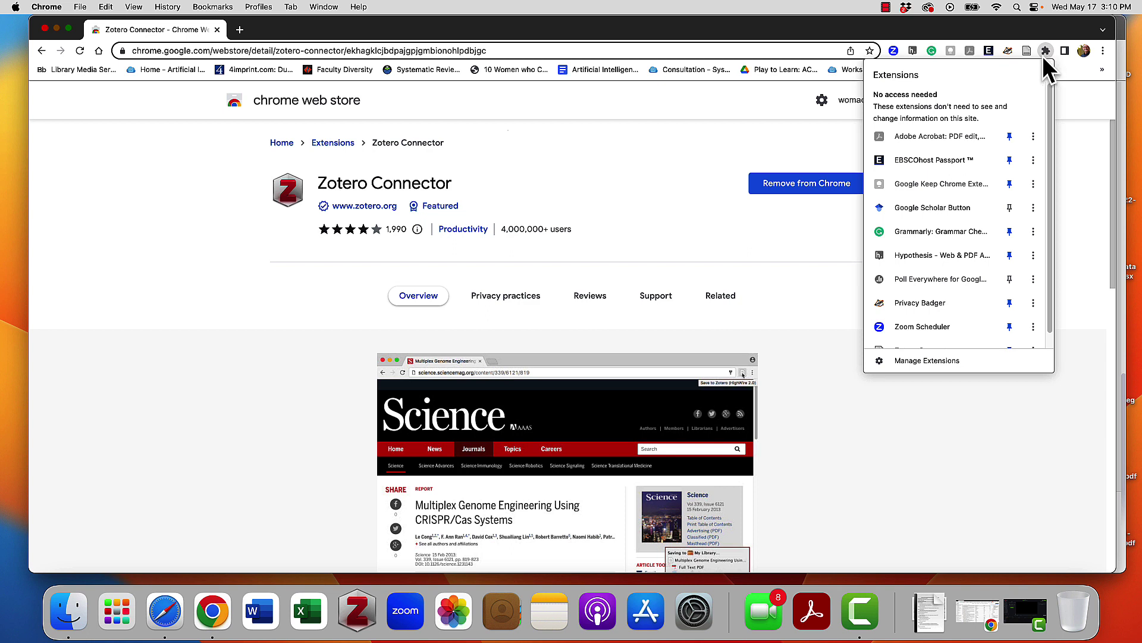
{"action": "scroll", "coordinate": [974, 244], "scroll_direction": "down", "scroll_amount": 1}
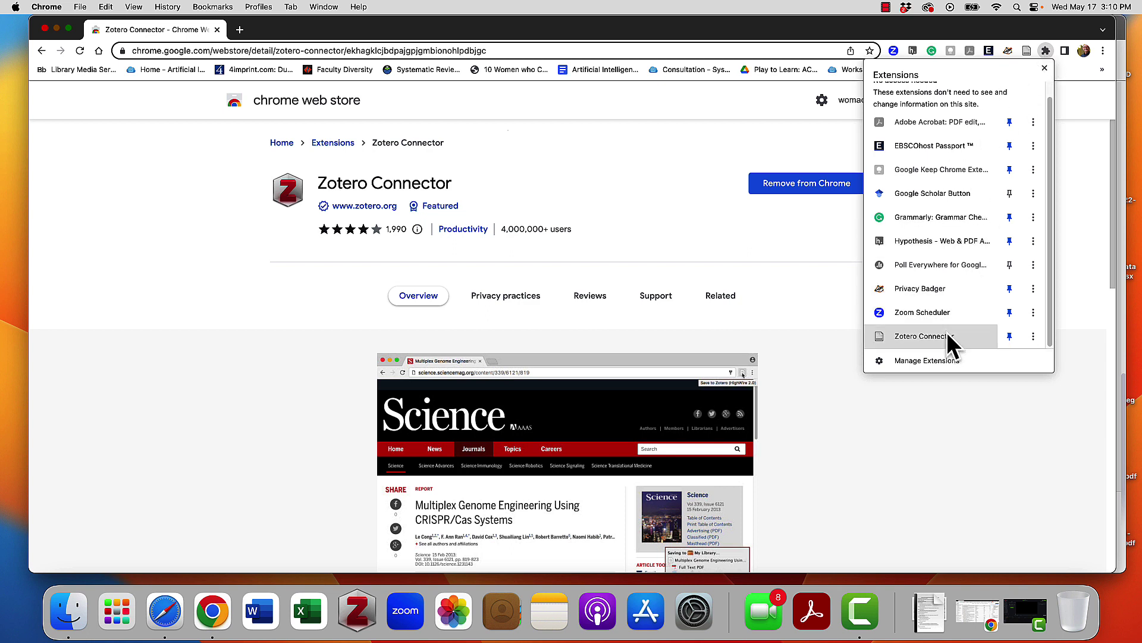
{"action": "left_click", "coordinate": [1010, 337]}
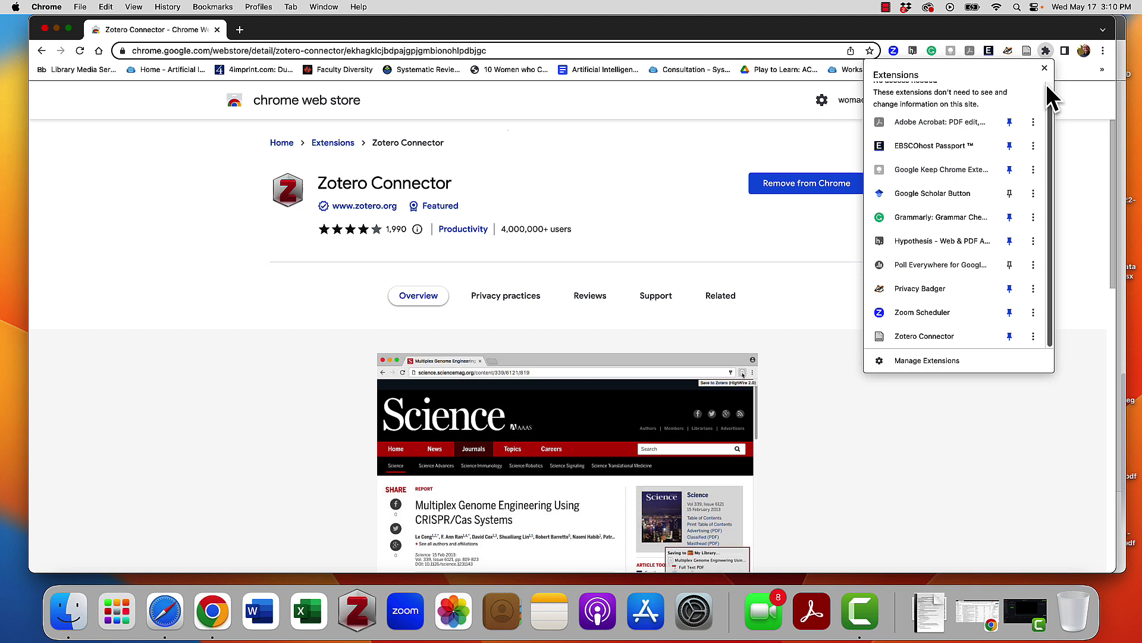
{"action": "left_click", "coordinate": [1060, 66]}
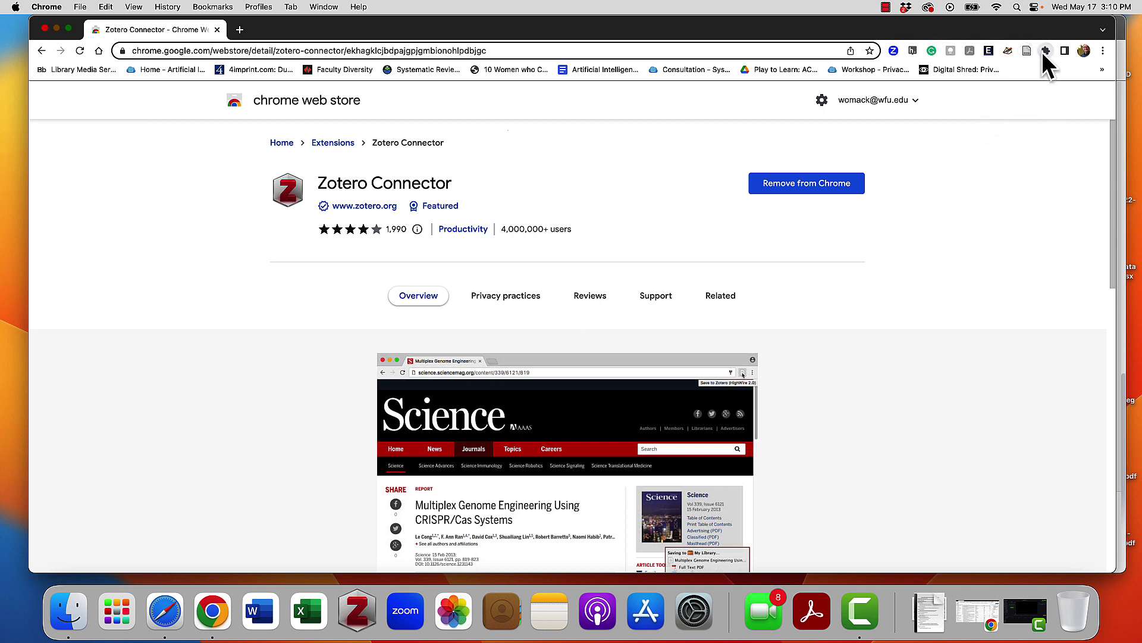
Load the ZSR Library website by entering zsr in the address bar.
{"action": "left_click", "coordinate": [602, 53]}
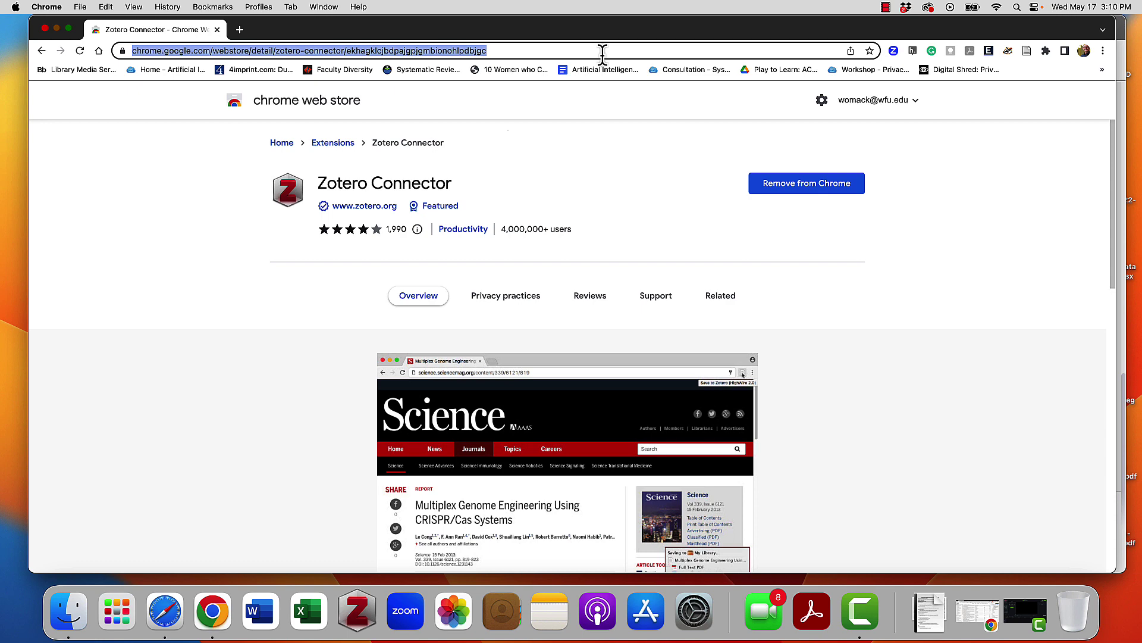
{"action": "type", "text": "zsr"}
{"action": "key", "text": "Return"}
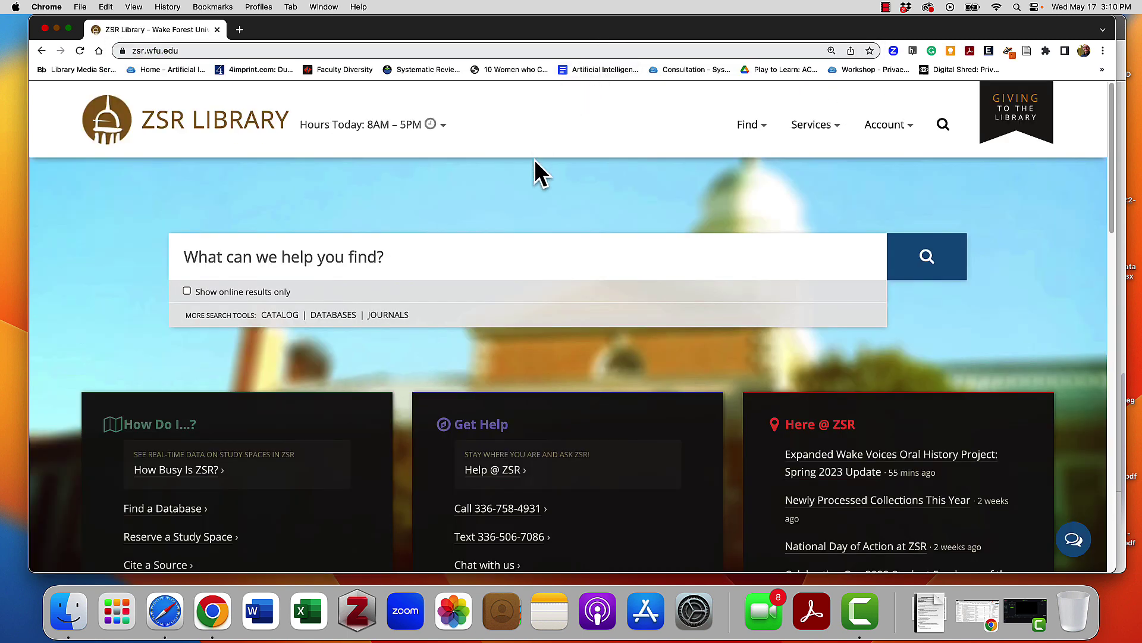
Search the catalogue for ecotourism "Costa Rica" and open the 2005 book Costa Rica's full record.
{"action": "left_click", "coordinate": [469, 254]}
{"action": "left_click", "coordinate": [313, 293]}
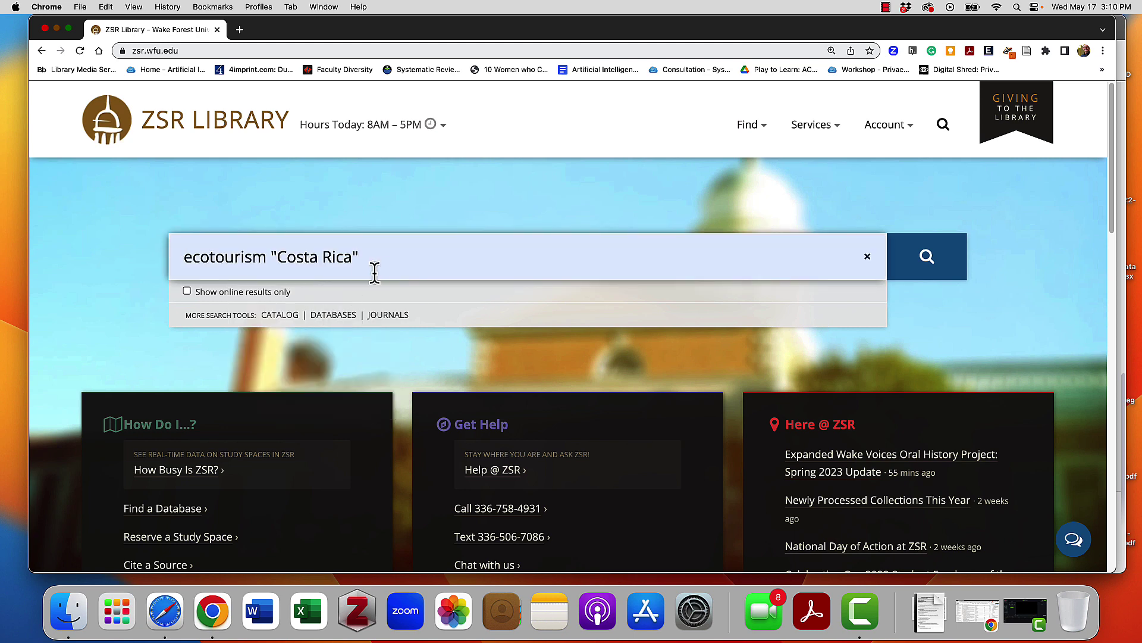
{"action": "left_click", "coordinate": [927, 260]}
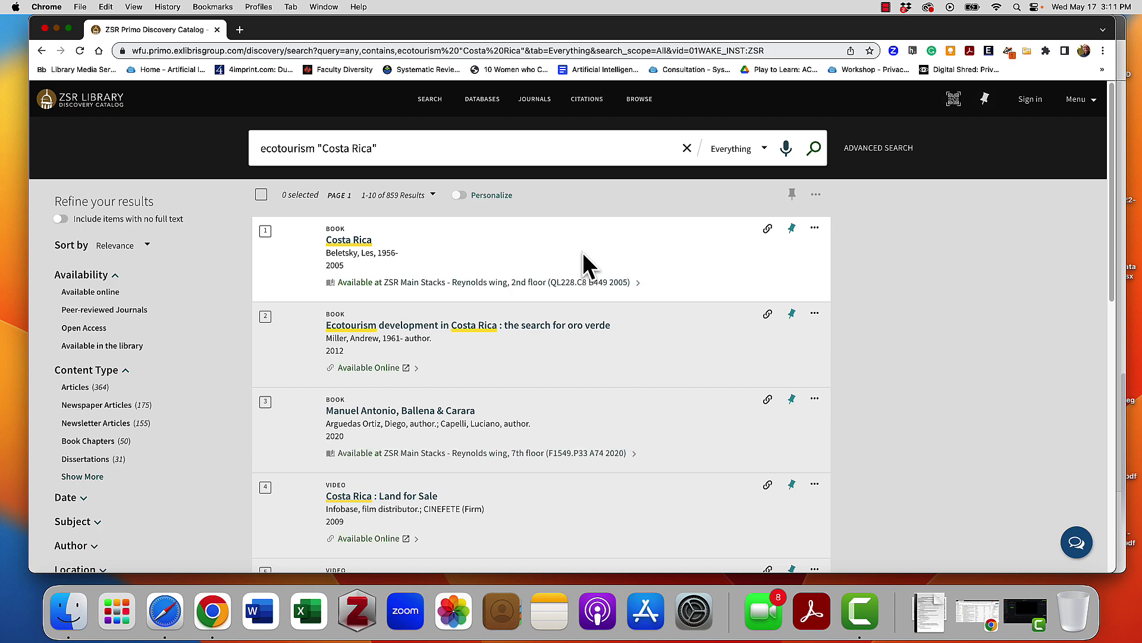
{"action": "left_click", "coordinate": [351, 238]}
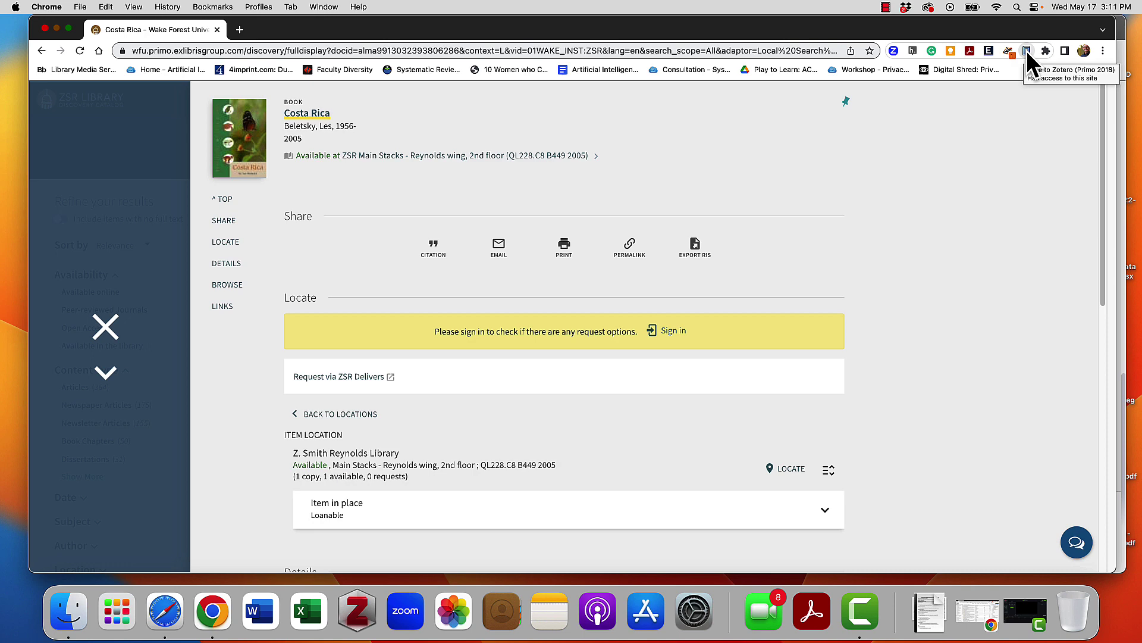
Save the Costa Rica record online with the Zotero Connector, then load zotero.org in a new tab.
{"action": "left_click", "coordinate": [1026, 50]}
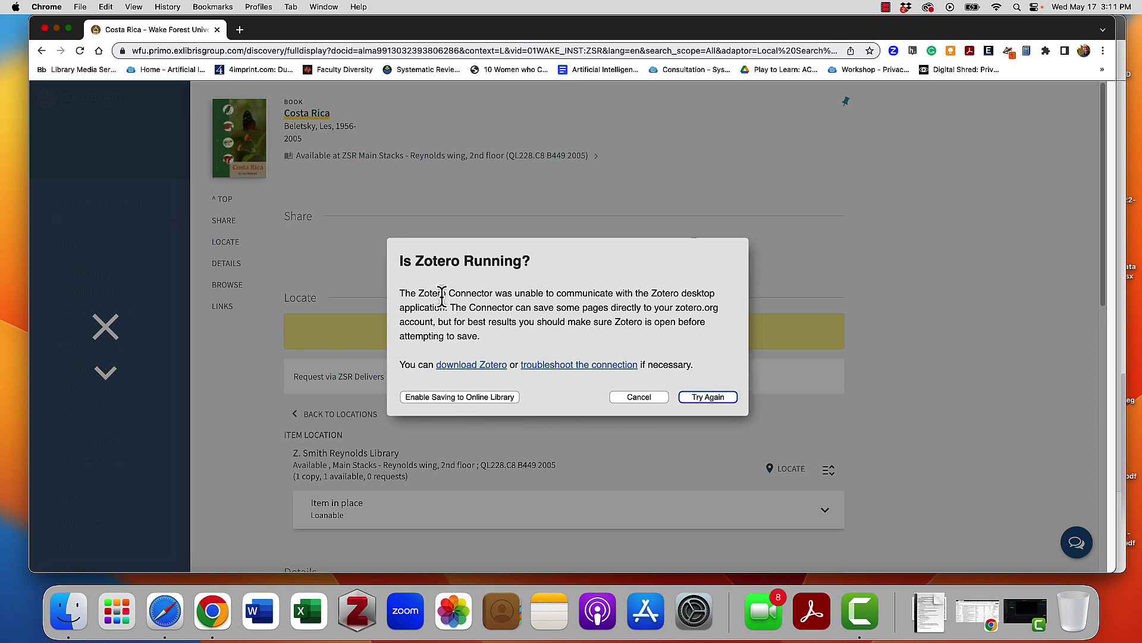
{"action": "left_click", "coordinate": [467, 397]}
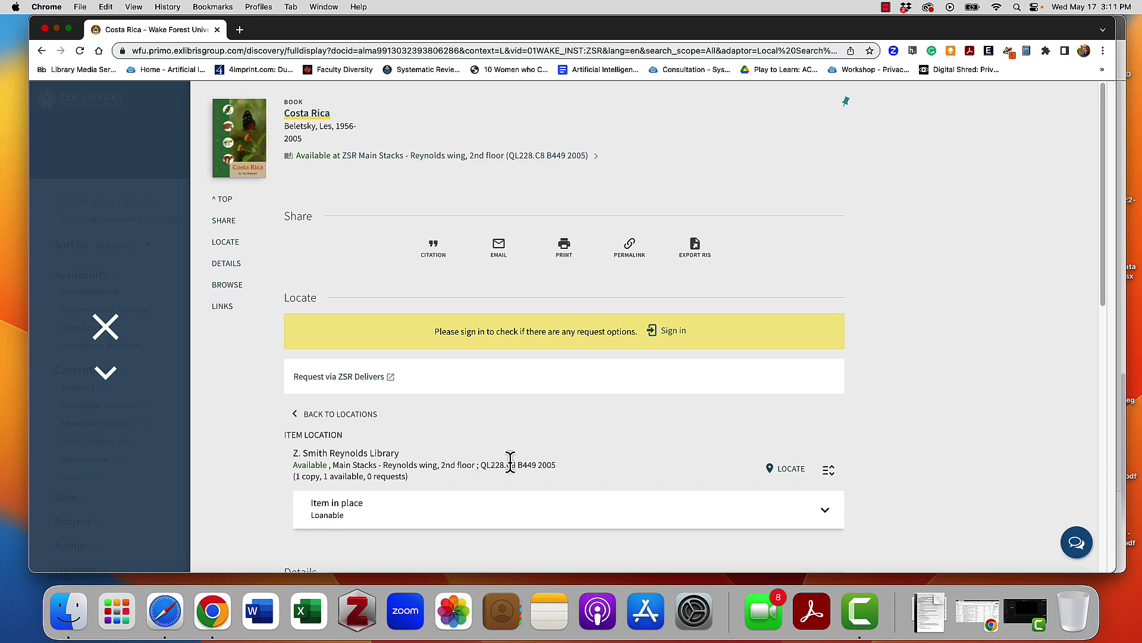
{"action": "left_click", "coordinate": [240, 30]}
{"action": "type", "text": "zotero.org"}
{"action": "key", "text": "Return"}
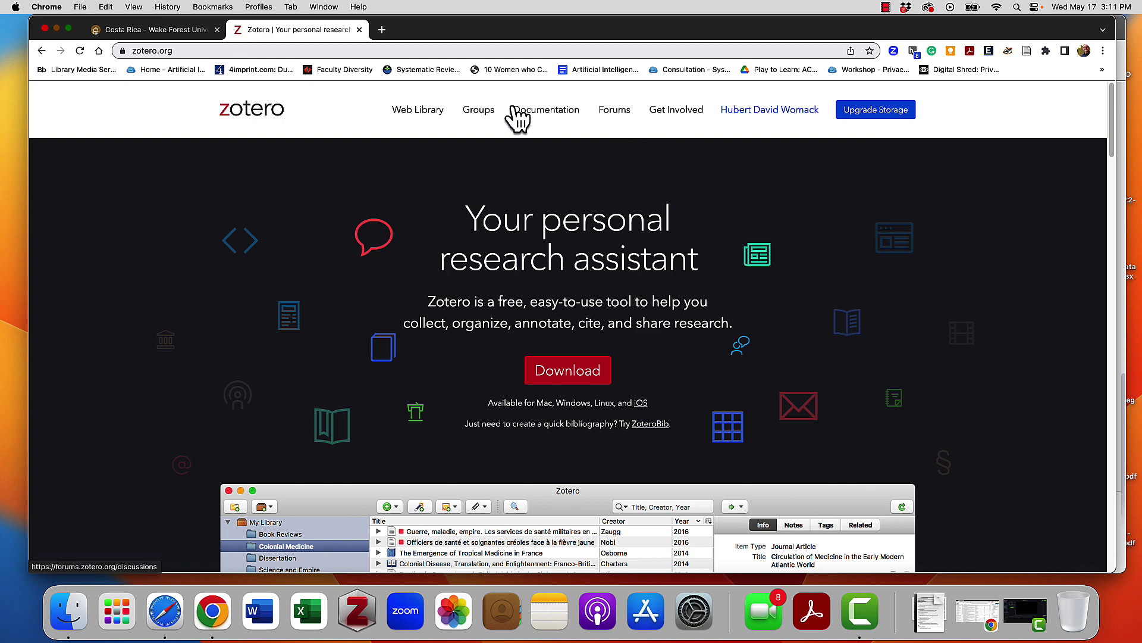
Open the Web Library and select the 2005 Costa Rica book to view its Info details.
{"action": "left_click", "coordinate": [426, 108]}
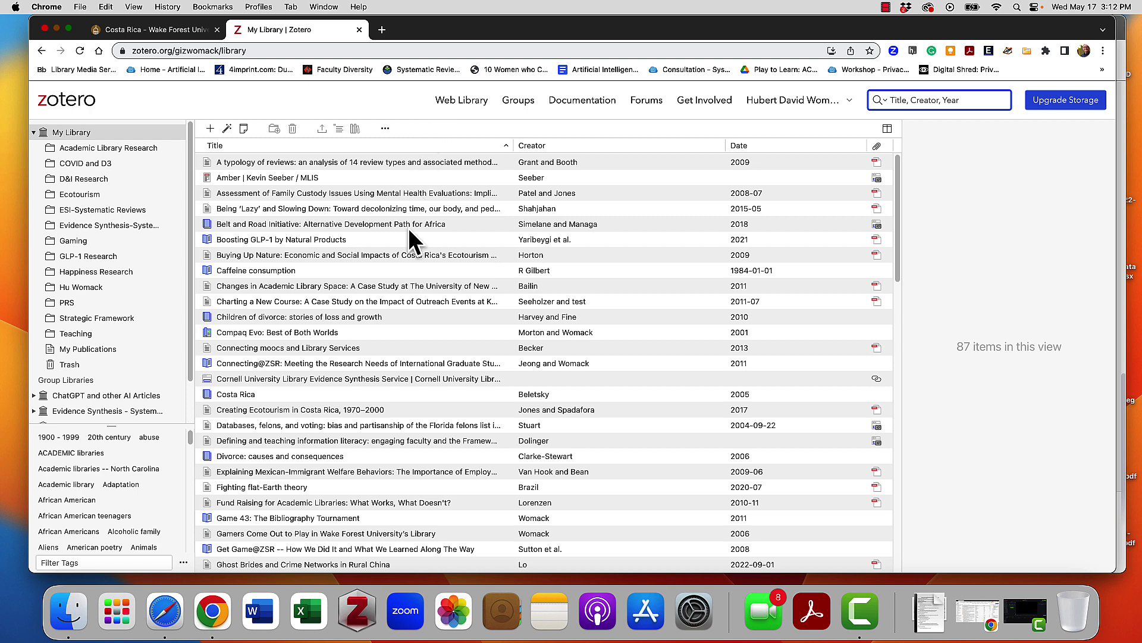
{"action": "left_click", "coordinate": [327, 393]}
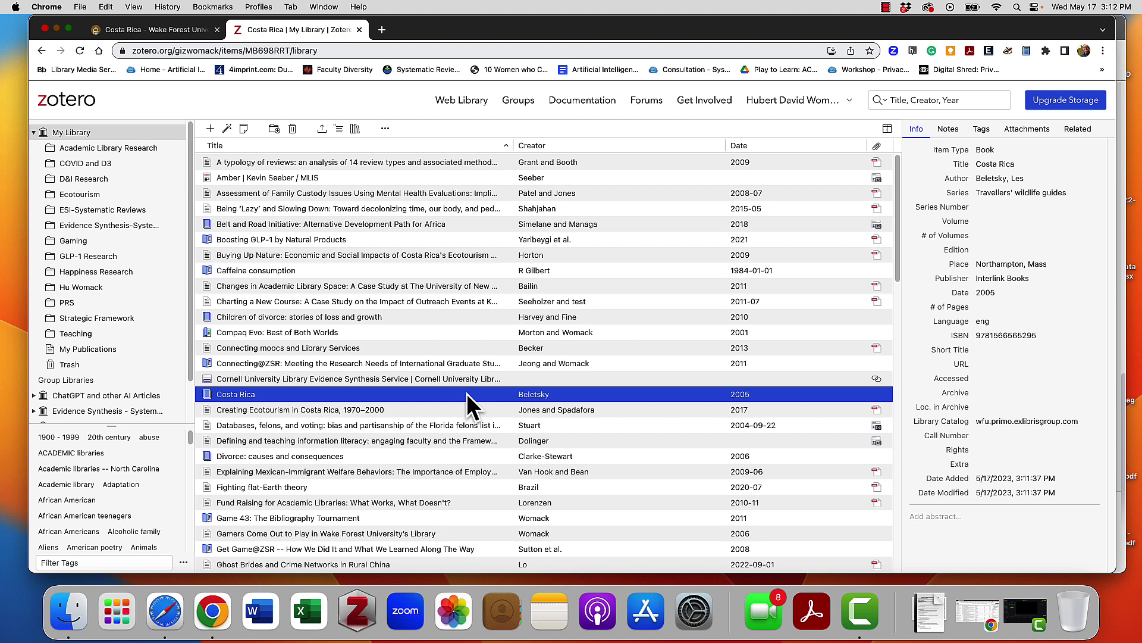
Start a Blank Google Docs document in a new tab, then switch back to the Zotero tab.
{"action": "left_click", "coordinate": [381, 29]}
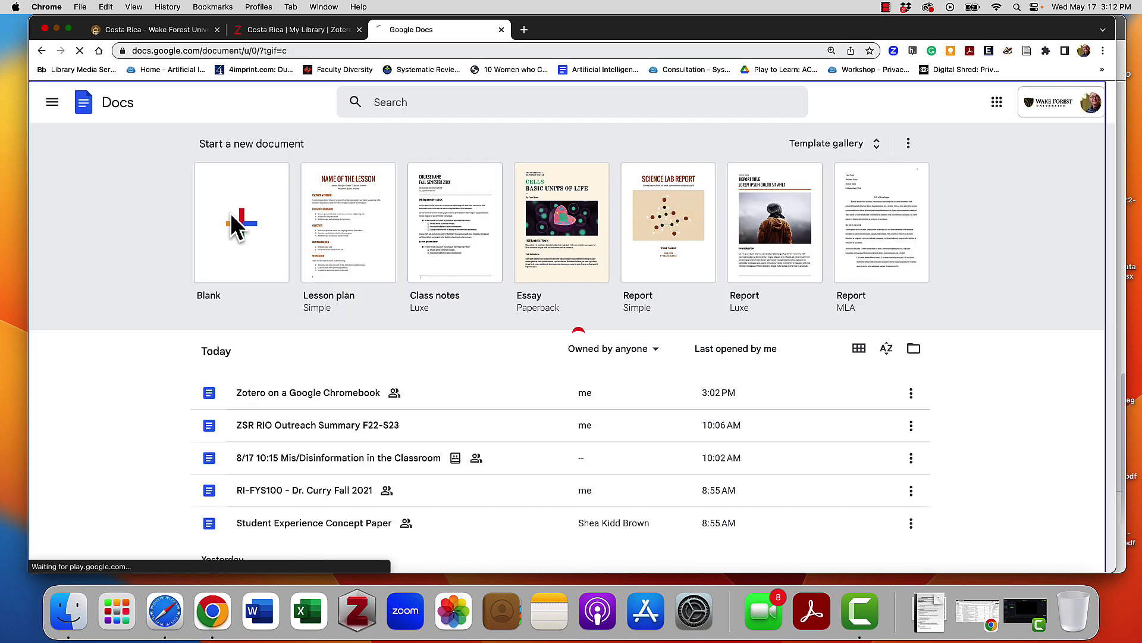
{"action": "left_click", "coordinate": [232, 224]}
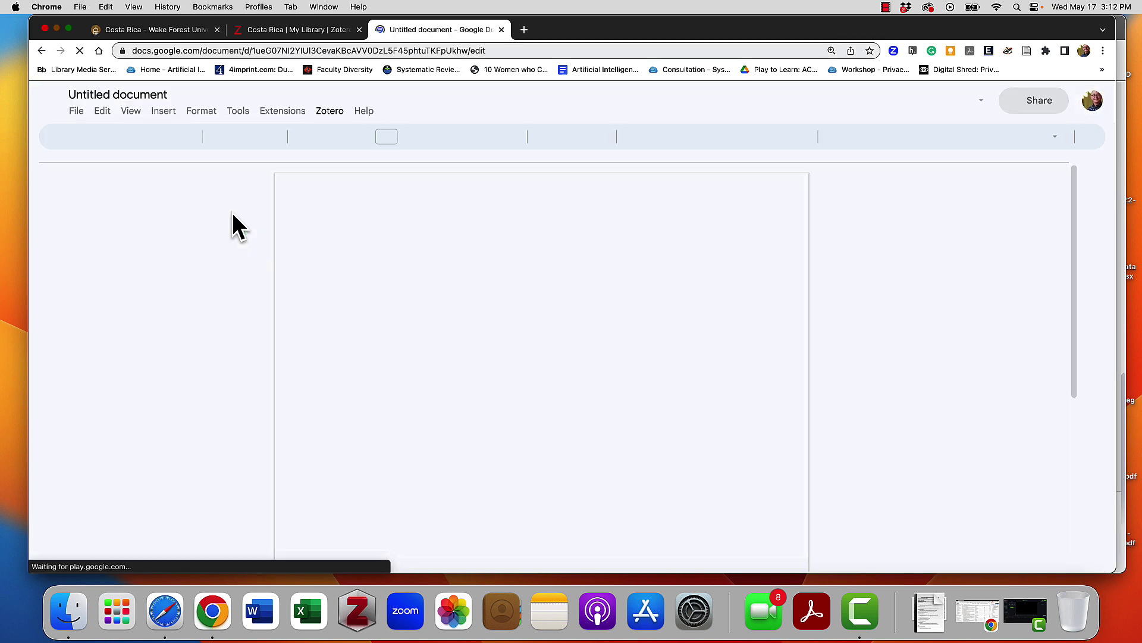
{"action": "left_click", "coordinate": [302, 30]}
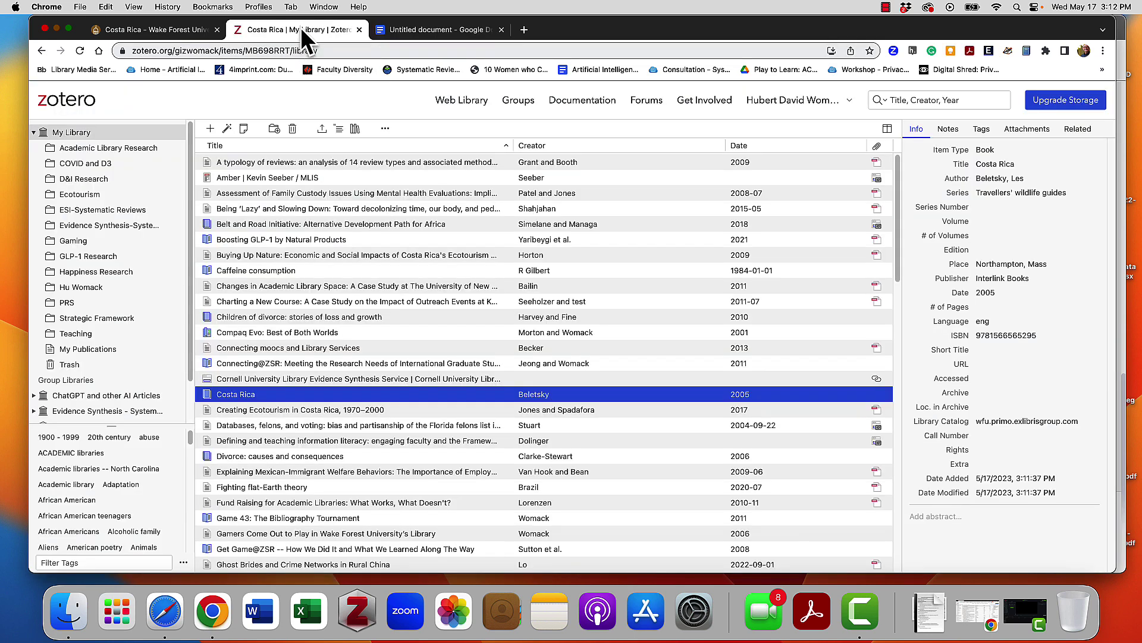
Copy the Costa Rica book's APA 7th edition in-text citation, then return to the Google Doc.
{"action": "left_click", "coordinate": [339, 128]}
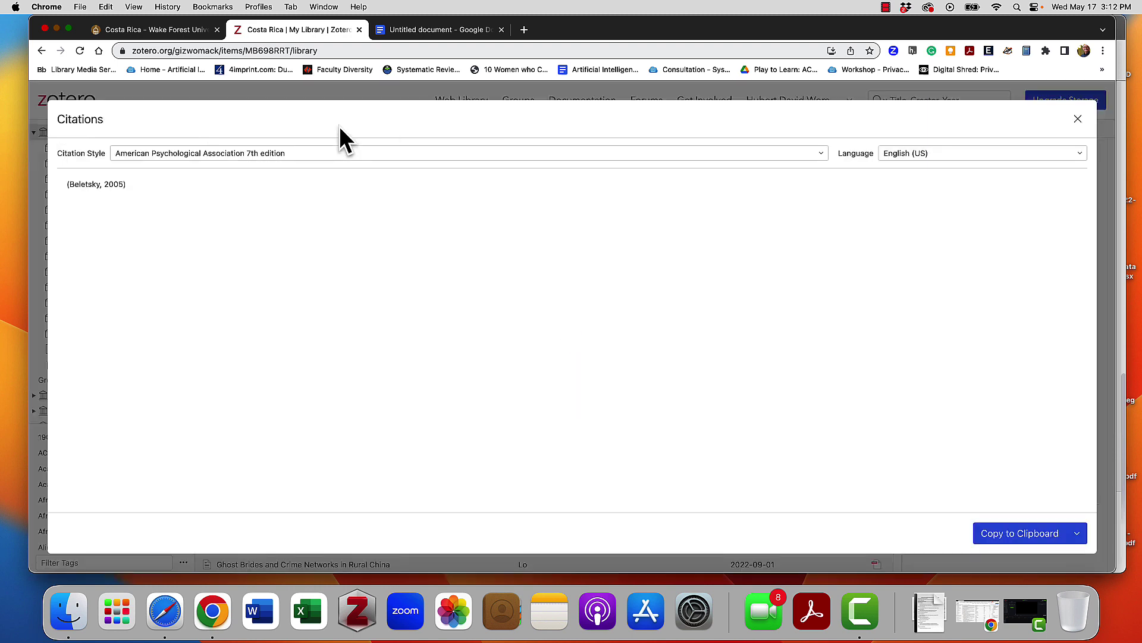
{"action": "left_click", "coordinate": [250, 154]}
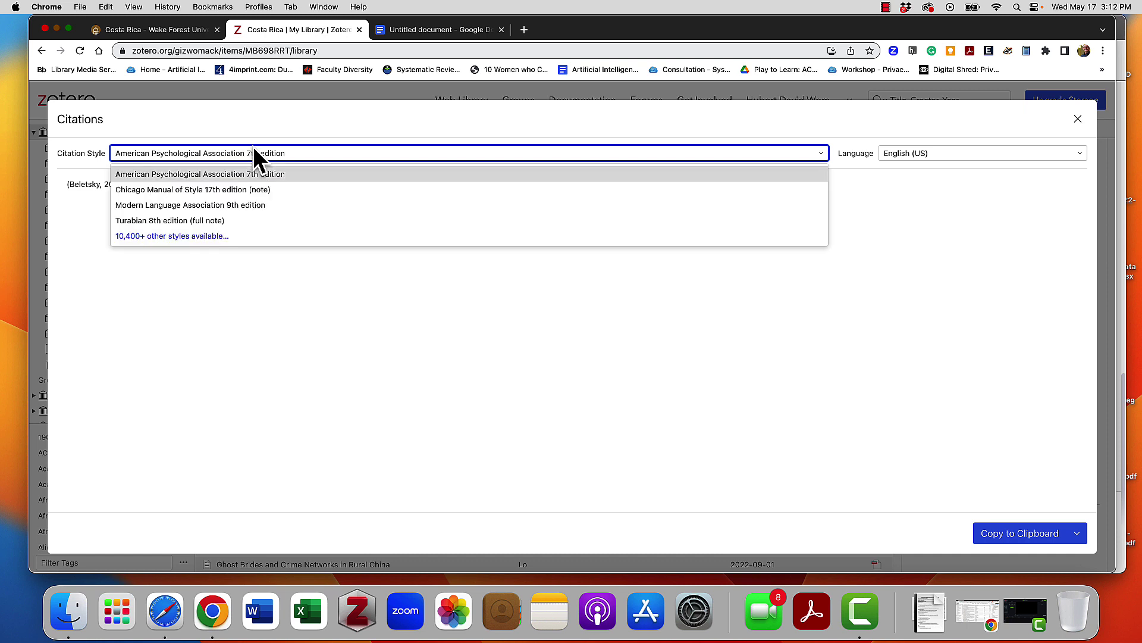
{"action": "left_click", "coordinate": [274, 121]}
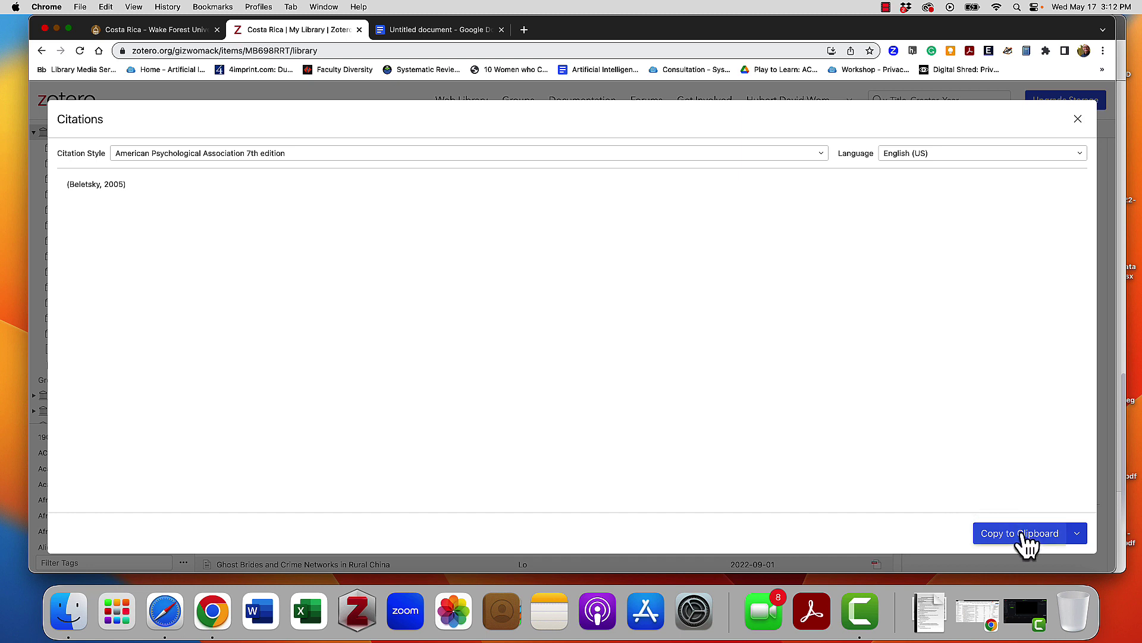
{"action": "left_click", "coordinate": [1028, 535]}
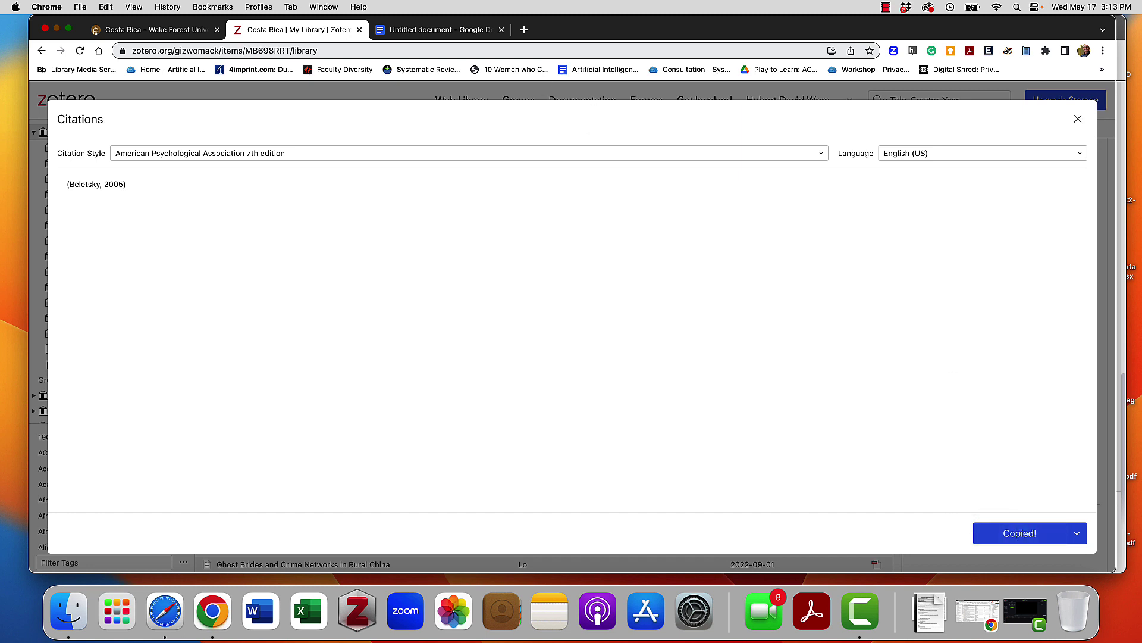
{"action": "left_click", "coordinate": [447, 27]}
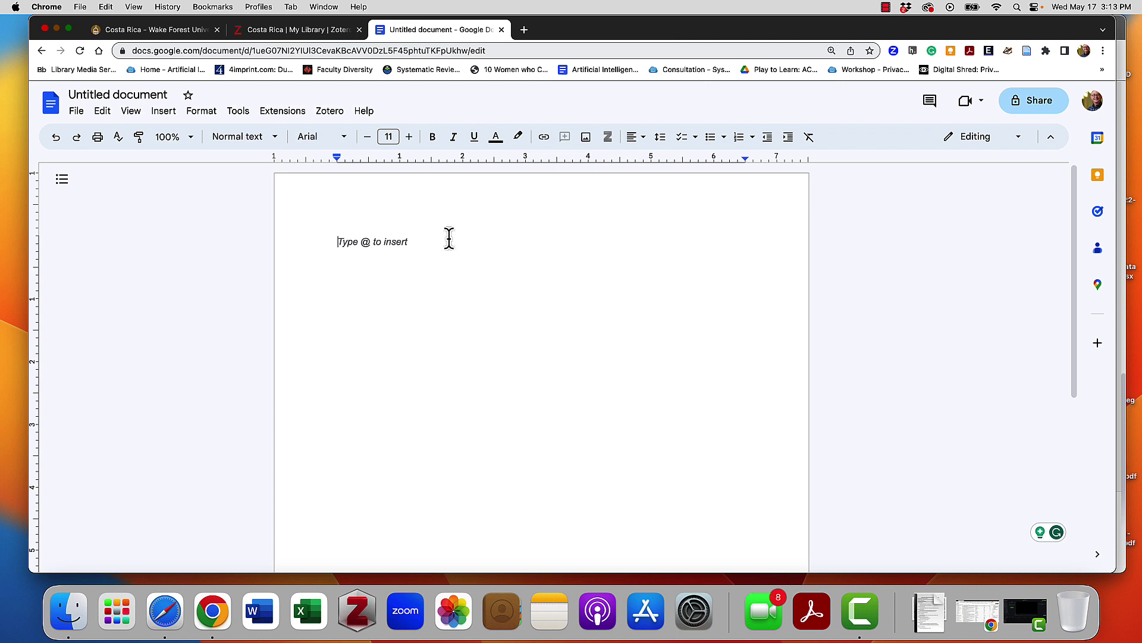
Type 'Hello world', paste the 2005 Costa Rica APA in-text citation, add a period, and begin a new paragraph.
{"action": "type", "text": "Hello world"}
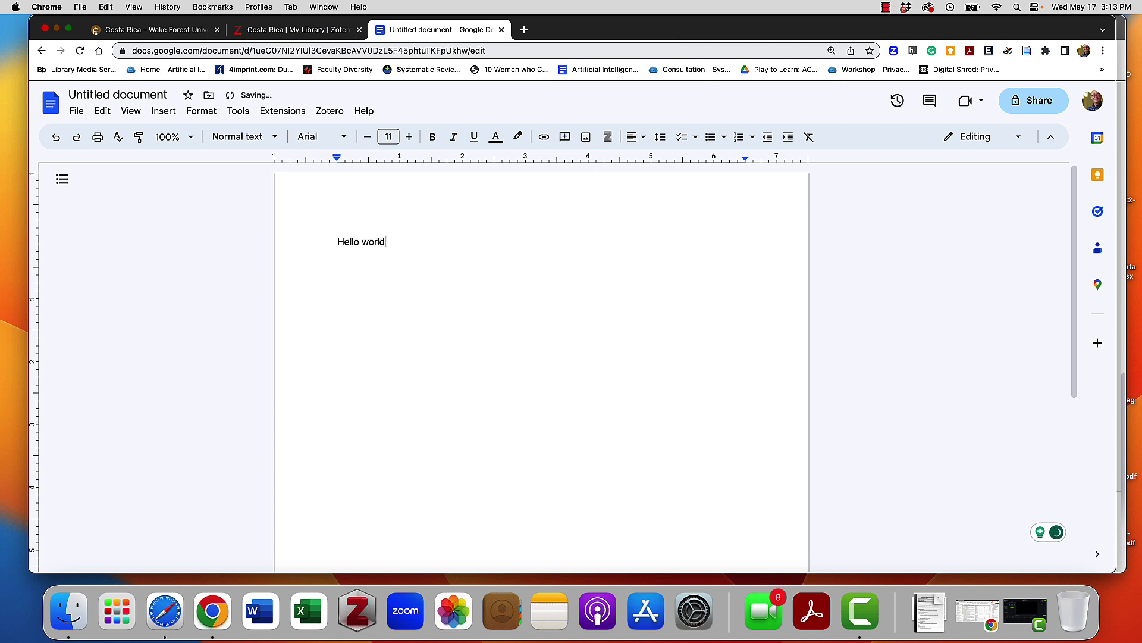
{"action": "key", "text": "super+v"}
{"action": "type", "text": "."}
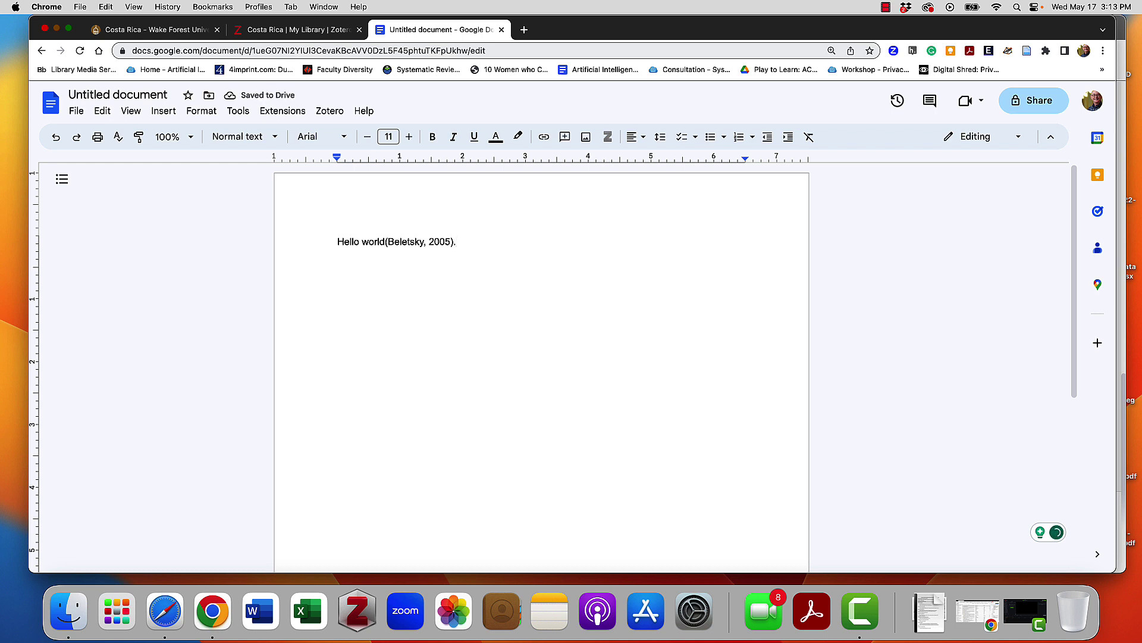
{"action": "key", "text": "Return"}
{"action": "key", "text": "Return"}
{"action": "key", "text": "Return"}
Copy the Costa Rica book's APA 7th edition bibliography entry from Zotero to the clipboard.
{"action": "left_click", "coordinate": [309, 30]}
{"action": "left_click", "coordinate": [1075, 130]}
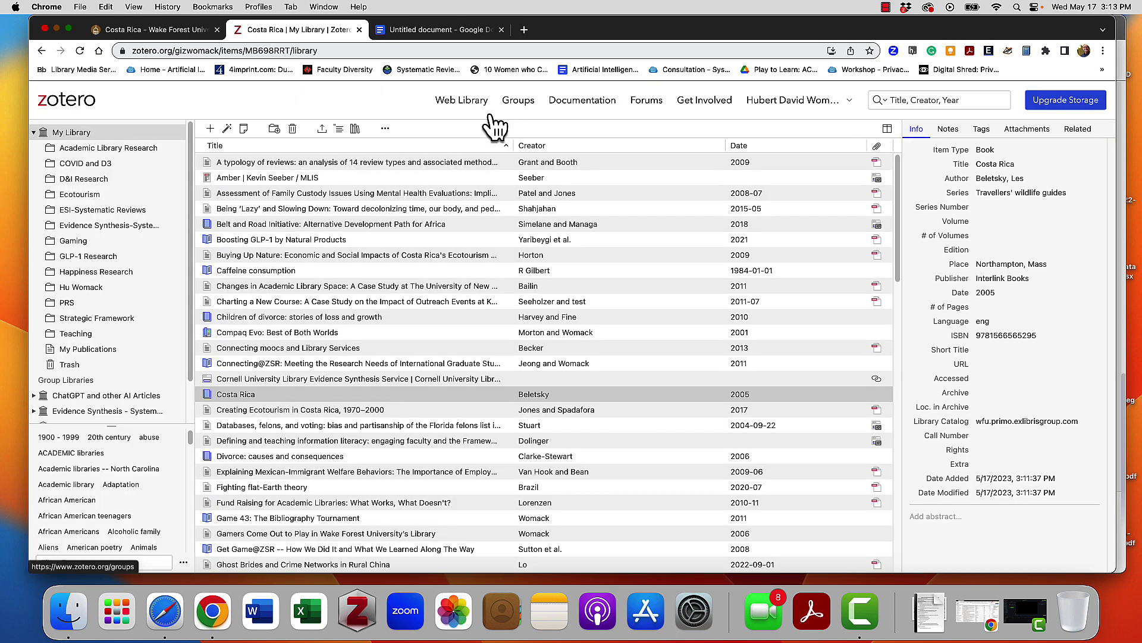
{"action": "left_click", "coordinate": [355, 129]}
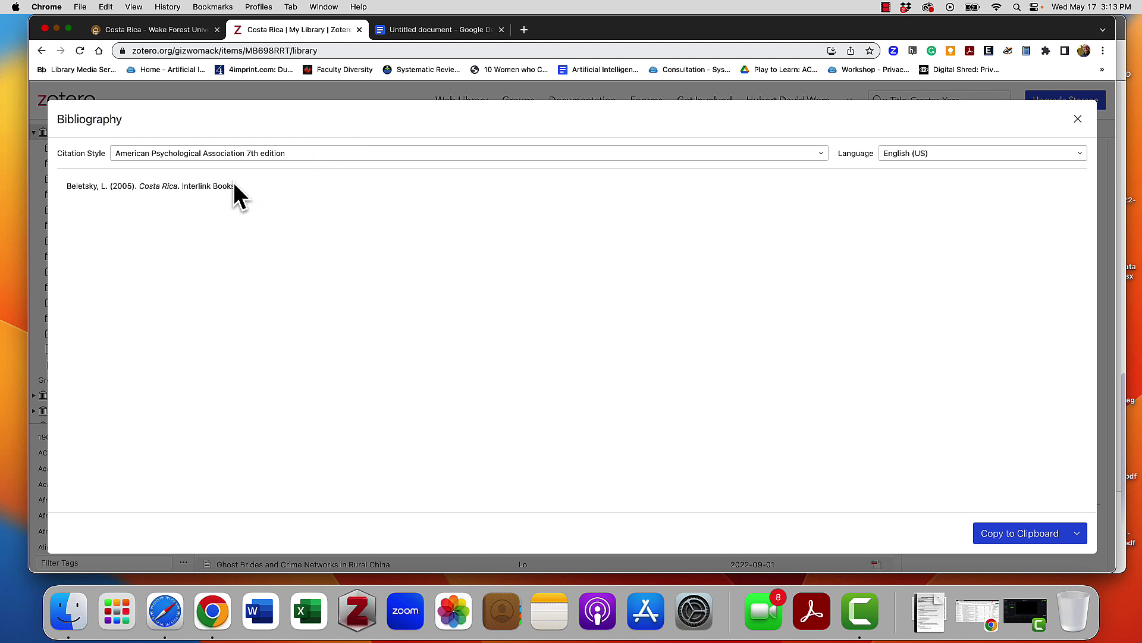
{"action": "left_click", "coordinate": [1011, 534]}
{"action": "left_click", "coordinate": [430, 33]}
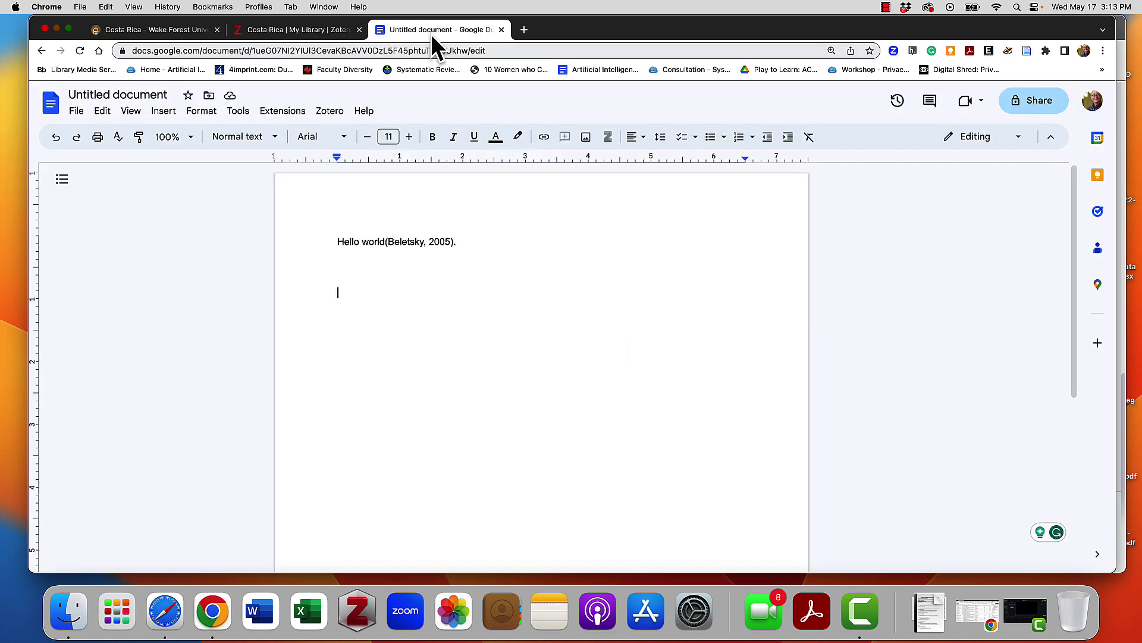
Paste the Costa Rica (2005, Interlink Books) reference on the empty line below the citation.
{"action": "key", "text": "super+v"}
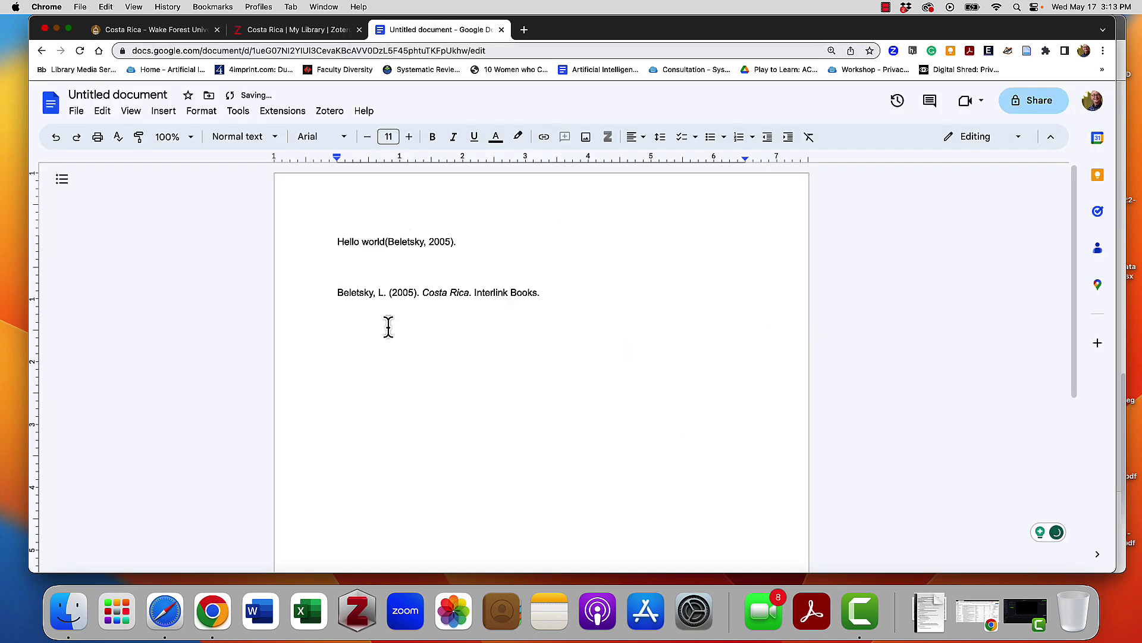